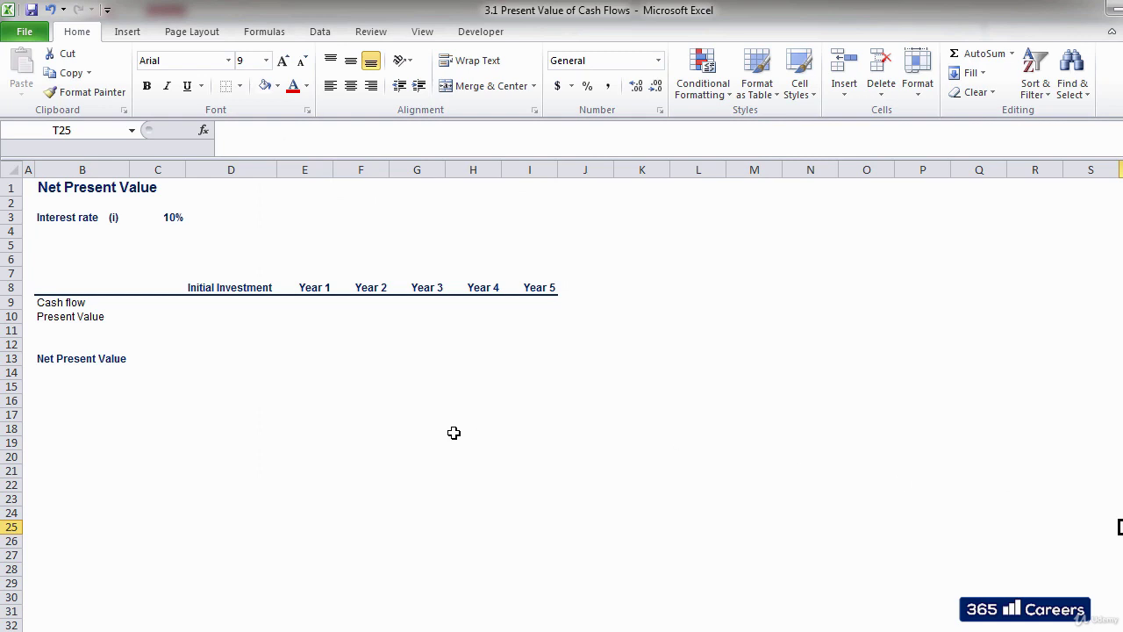
- Enter the cash flows 30, 120, 200, 120 and 120 for Years 1 to 5 in E9:I9
{"action": "left_click", "coordinate": [338, 403]}
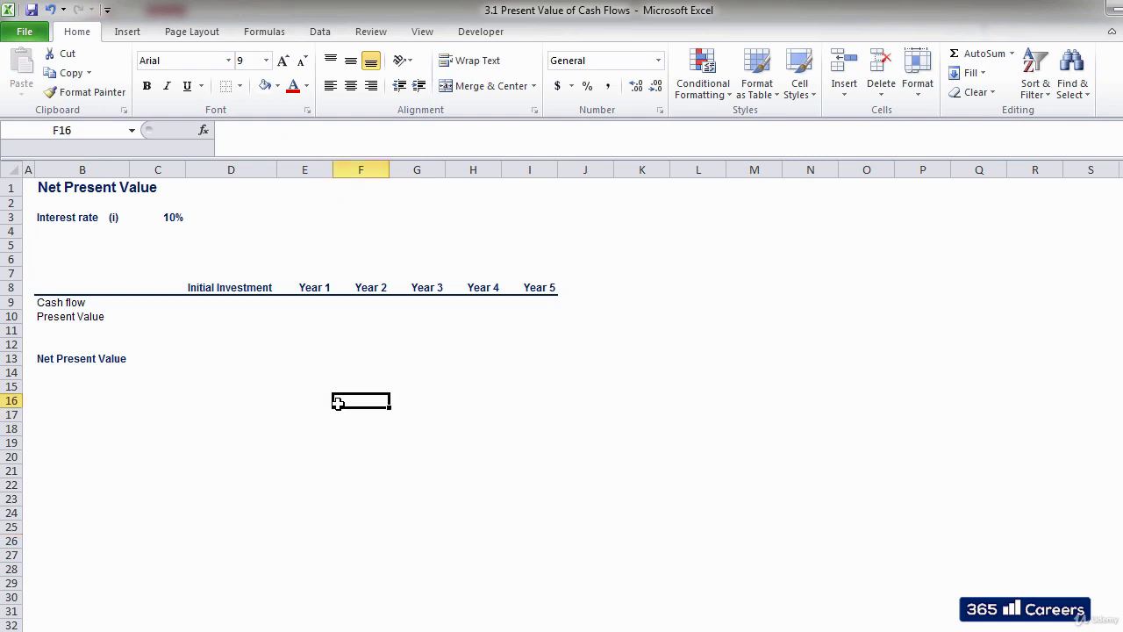
{"action": "left_click", "coordinate": [215, 321]}
{"action": "left_click", "coordinate": [215, 302]}
{"action": "left_click", "coordinate": [303, 301]}
{"action": "type", "text": "30"}
{"action": "key", "text": "Tab"}
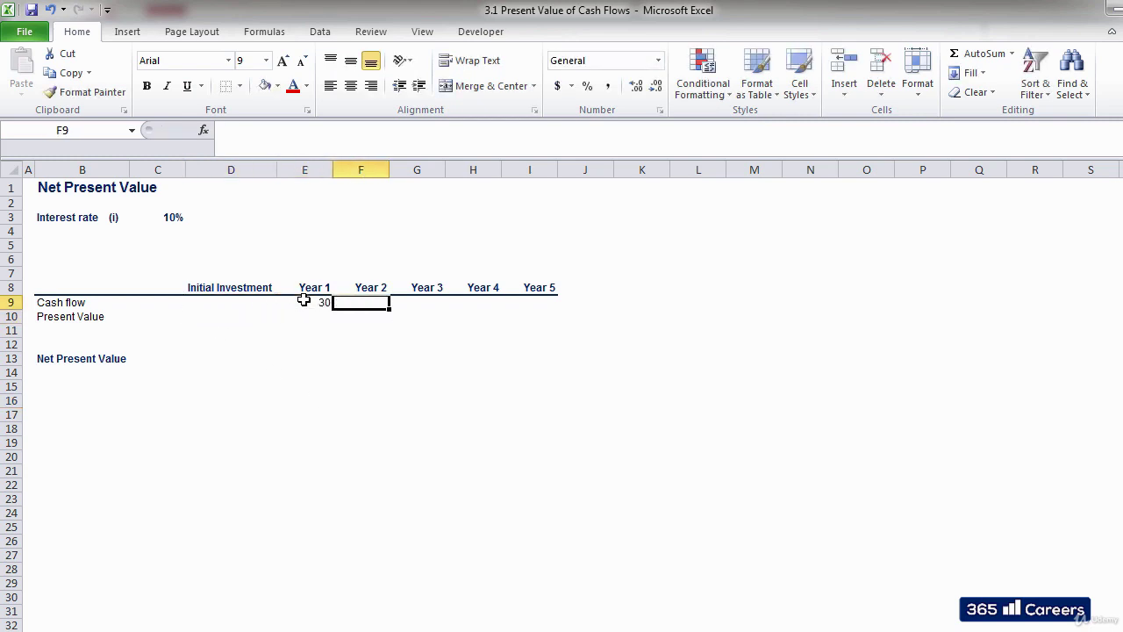
{"action": "type", "text": "120"}
{"action": "key", "text": "Tab"}
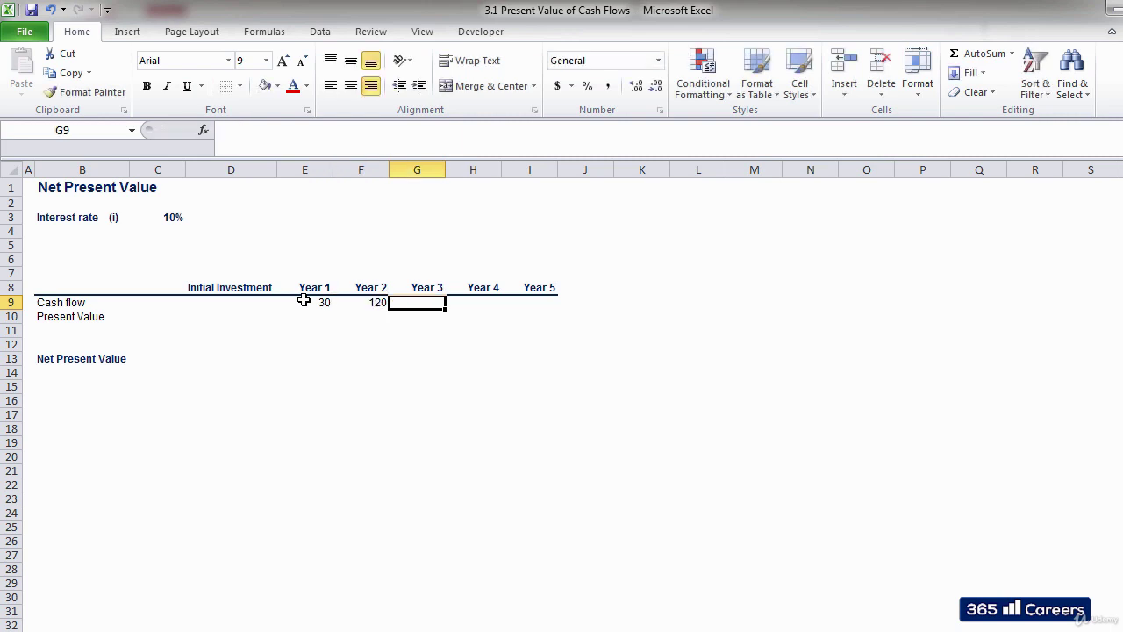
{"action": "type", "text": "200"}
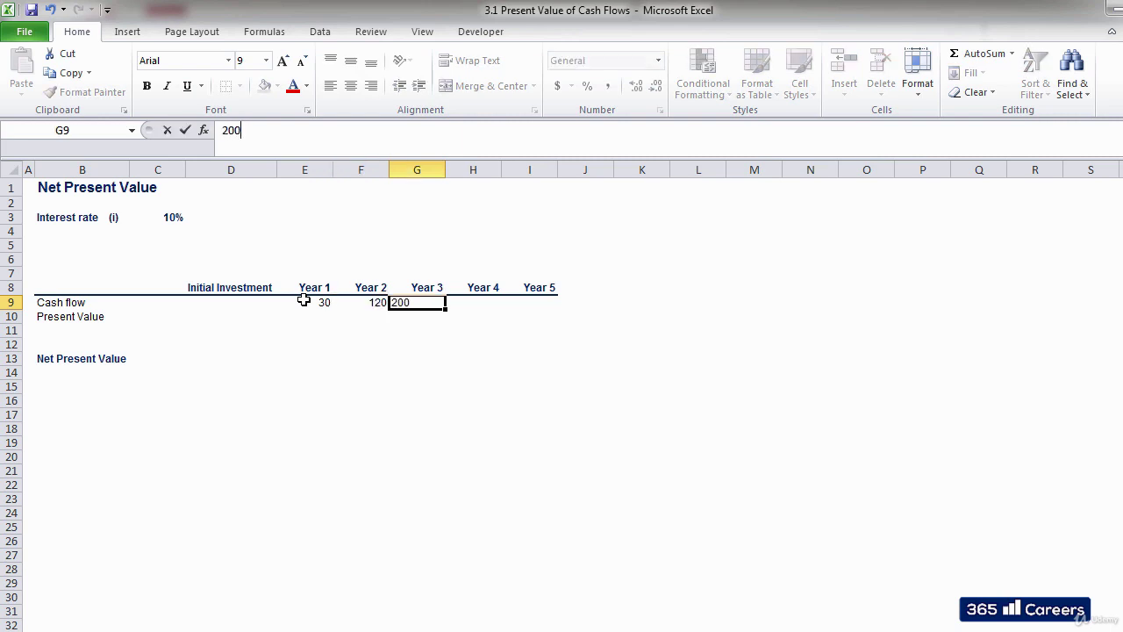
{"action": "key", "text": "Tab"}
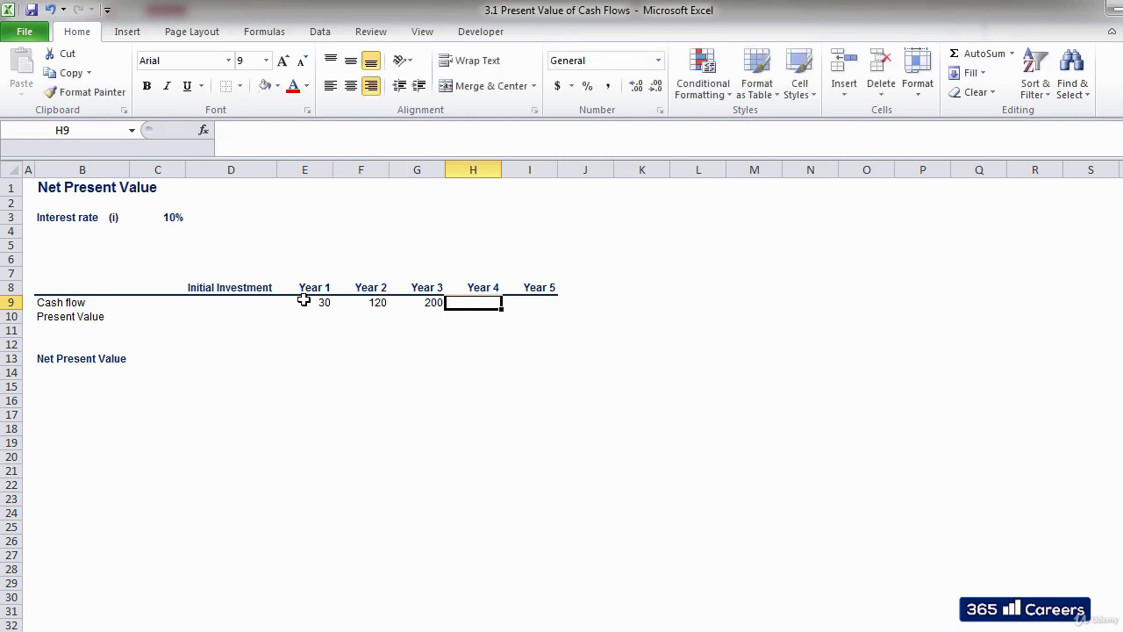
{"action": "type", "text": "120"}
{"action": "key", "text": "Tab"}
{"action": "type", "text": "120"}
{"action": "key", "text": "Tab"}
- Enter -500 as the initial investment's cash flow in D9
{"action": "key", "text": "Left"}
{"action": "key", "text": "Left"}
{"action": "key", "text": "Left"}
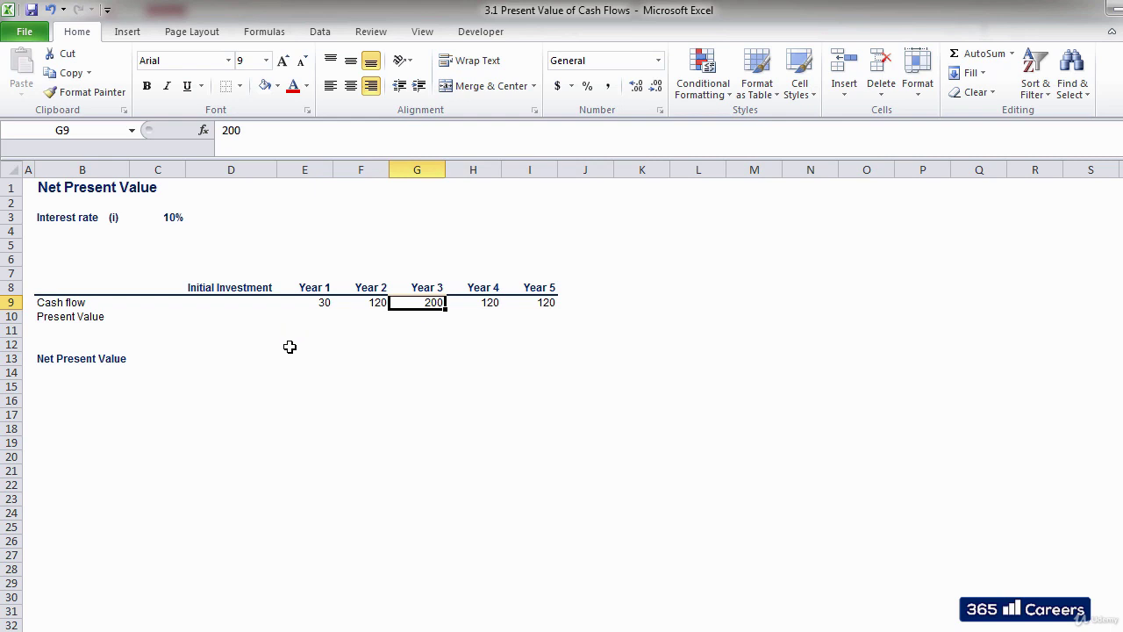
{"action": "key", "text": "Left"}
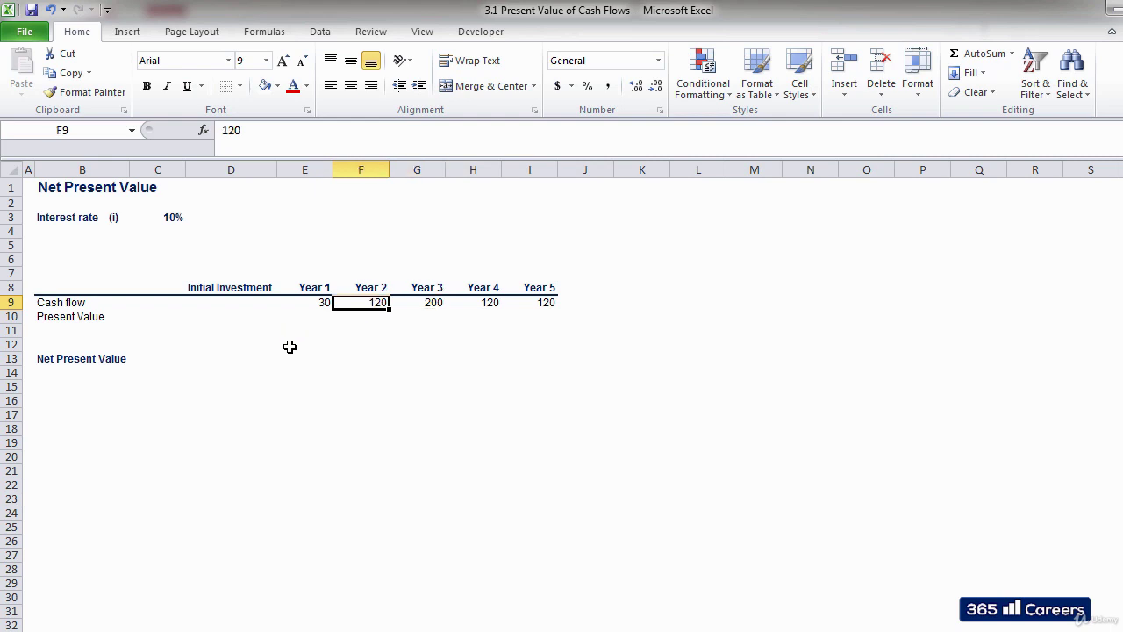
{"action": "key", "text": "Left"}
{"action": "key", "text": "Left"}
{"action": "type", "text": "-500"}
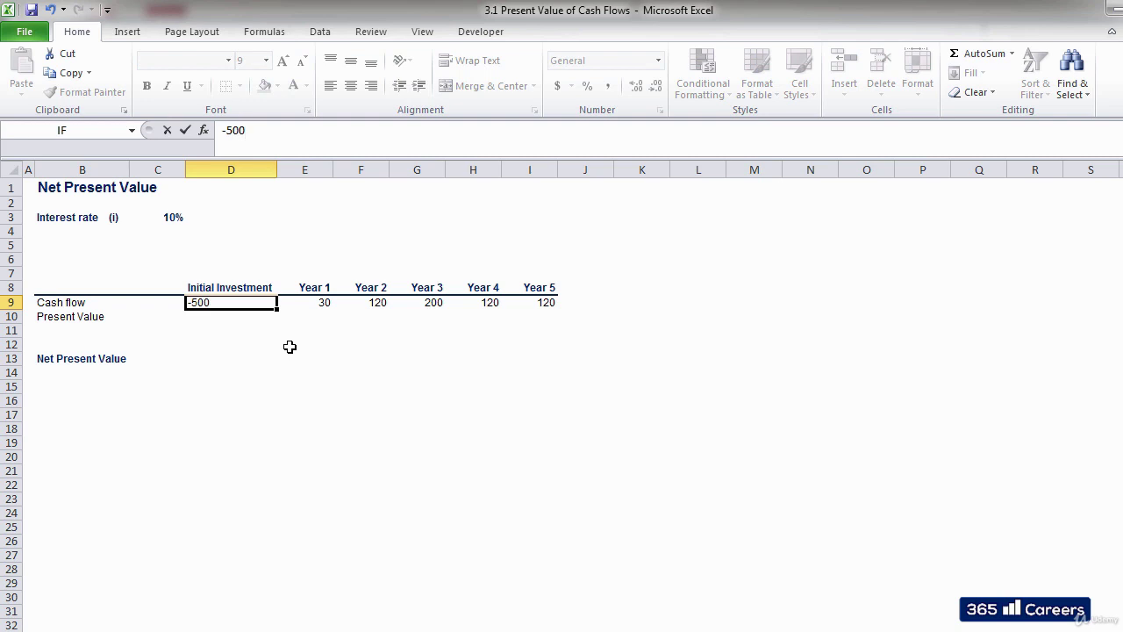
{"action": "key", "text": "Right"}
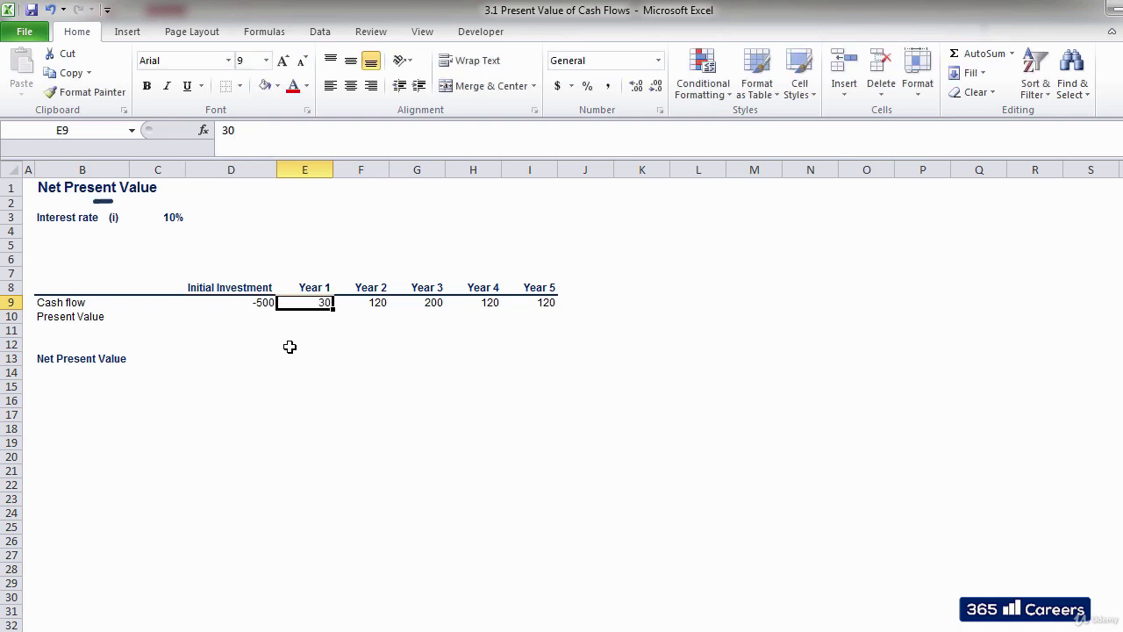
- Review the interest rate in C3 and the initial investment's cash flow in D9
{"action": "key", "text": "Left"}
{"action": "key", "text": "Left"}
{"action": "key", "text": "Up"}
{"action": "key", "text": "Up"}
{"action": "key", "text": "Up"}
{"action": "key", "text": "Up"}
{"action": "key", "text": "Up"}
{"action": "key", "text": "Up"}
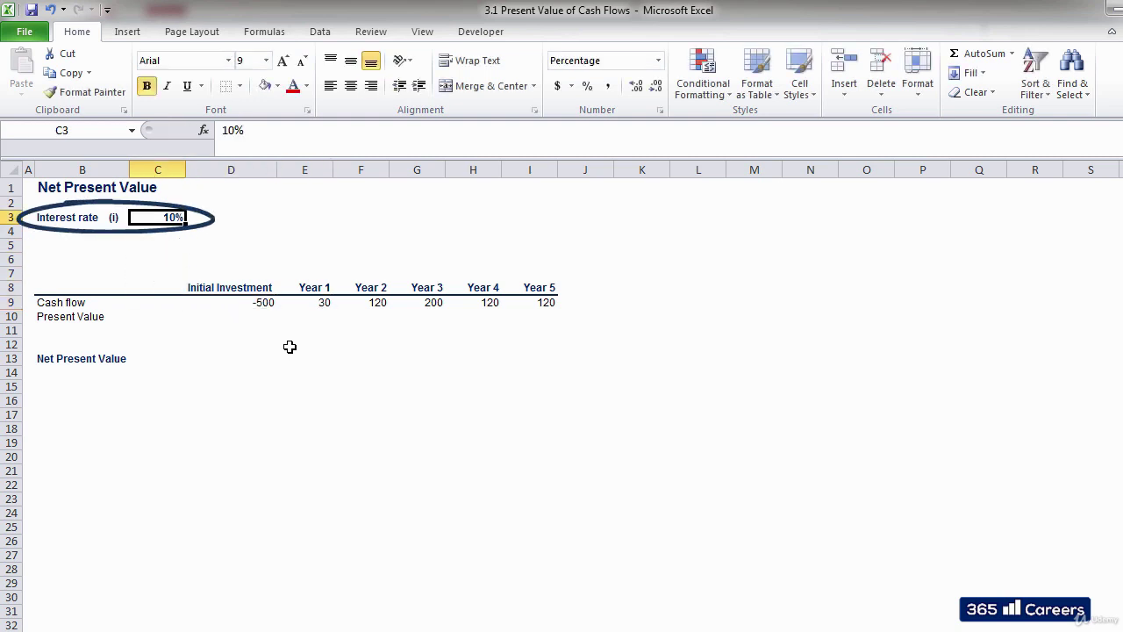
{"action": "key", "text": "Down"}
{"action": "key", "text": "Right"}
{"action": "key", "text": "Down"}
{"action": "key", "text": "Down"}
{"action": "key", "text": "Down"}
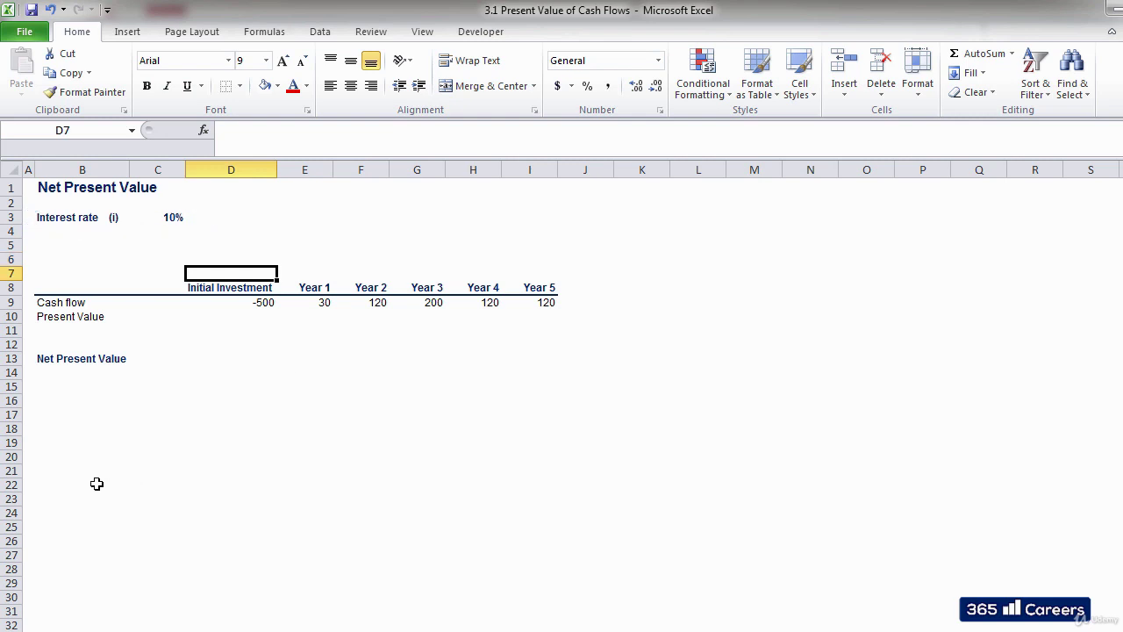
{"action": "key", "text": "Down"}
{"action": "key", "text": "Down"}
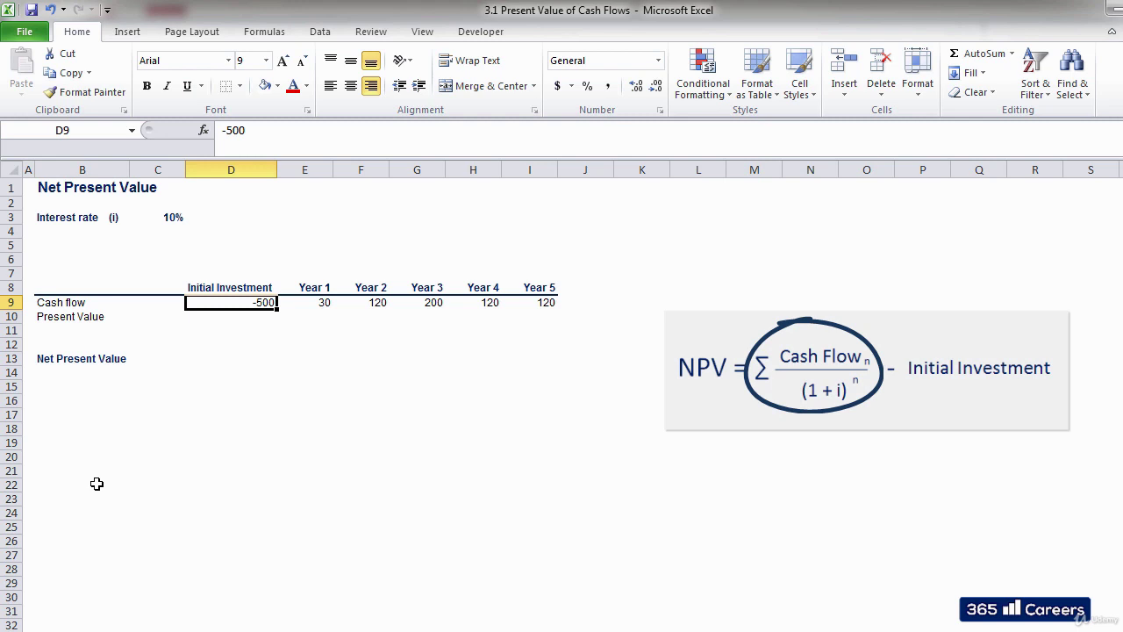
- Number the periods 0 to 5 above the column headings in D7:I7, starting with 0 over Initial Investment
{"action": "key", "text": "Up"}
{"action": "key", "text": "Up"}
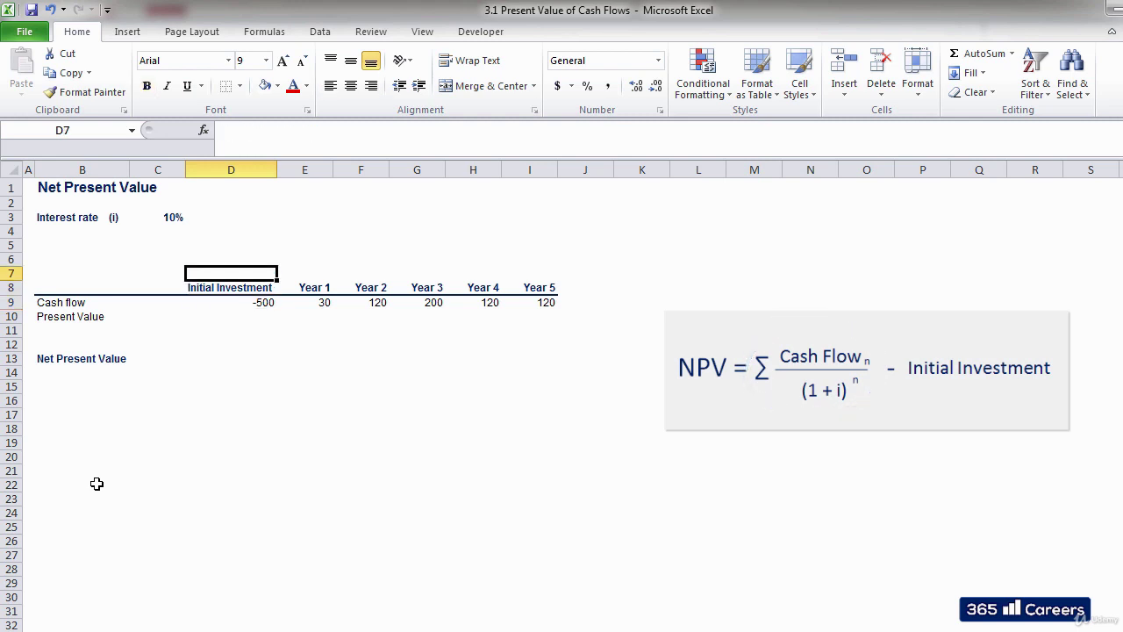
{"action": "key", "text": "shift+Right"}
{"action": "key", "text": "shift+Right"}
{"action": "key", "text": "shift+Right"}
{"action": "key", "text": "shift+Right"}
{"action": "key", "text": "shift+Right"}
{"action": "key", "text": "shift+Right"}
{"action": "key", "text": "shift+Left"}
{"action": "key", "text": "shift+Left"}
{"action": "key", "text": "shift+Left"}
{"action": "key", "text": "shift+Left"}
{"action": "key", "text": "shift+Left"}
{"action": "key", "text": "shift+Left"}
{"action": "type", "text": "0"}
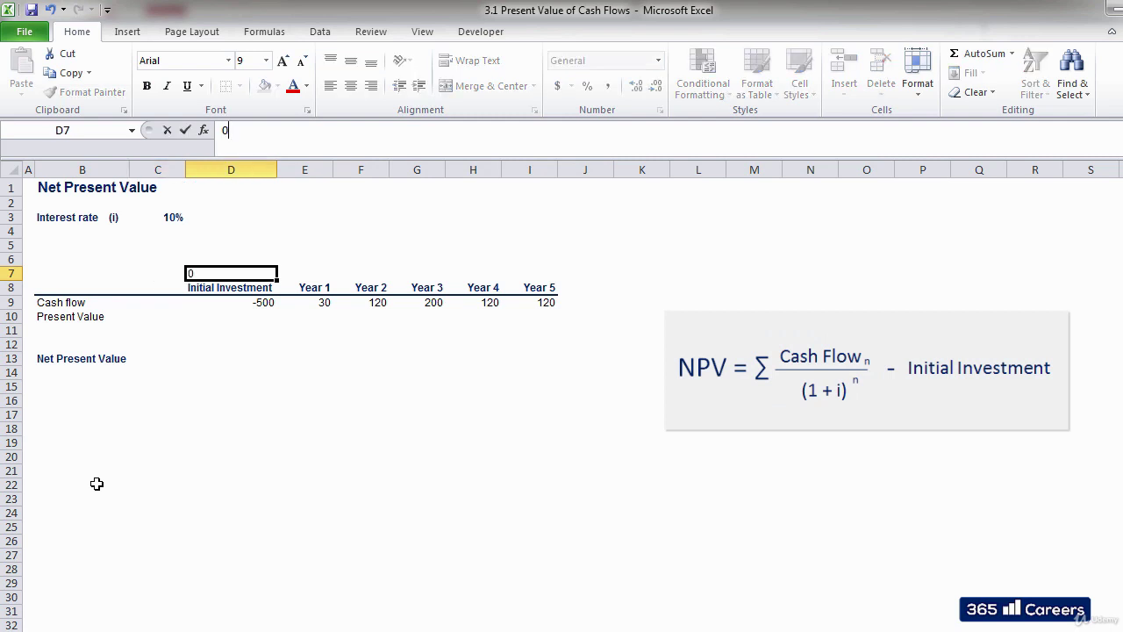
{"action": "key", "text": "Tab"}
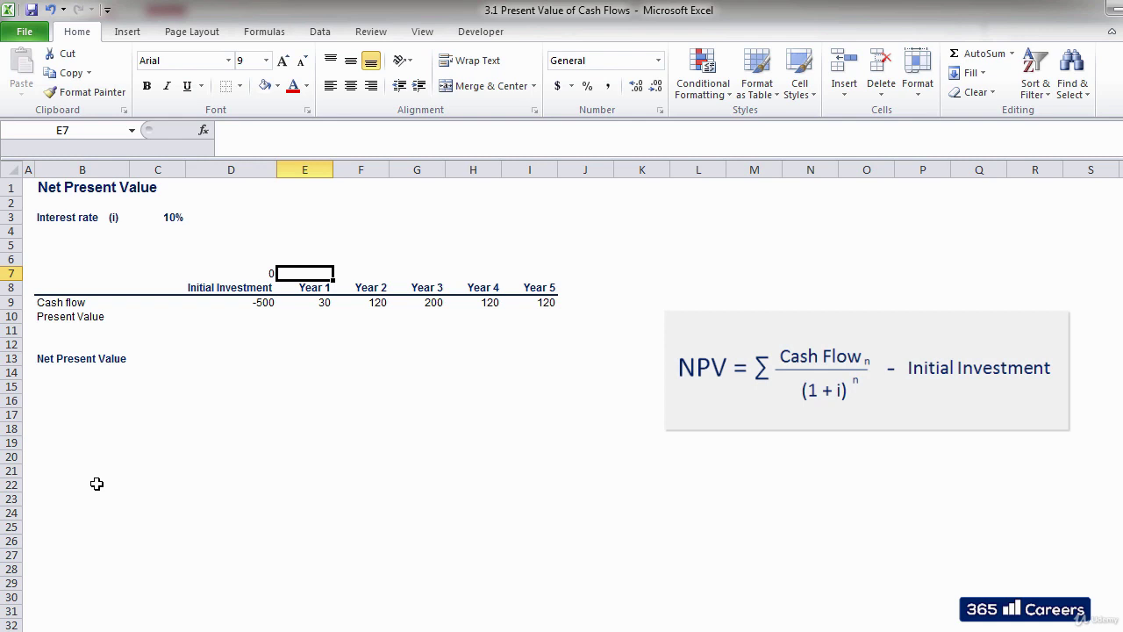
{"action": "type", "text": "1"}
{"action": "key", "text": "Tab"}
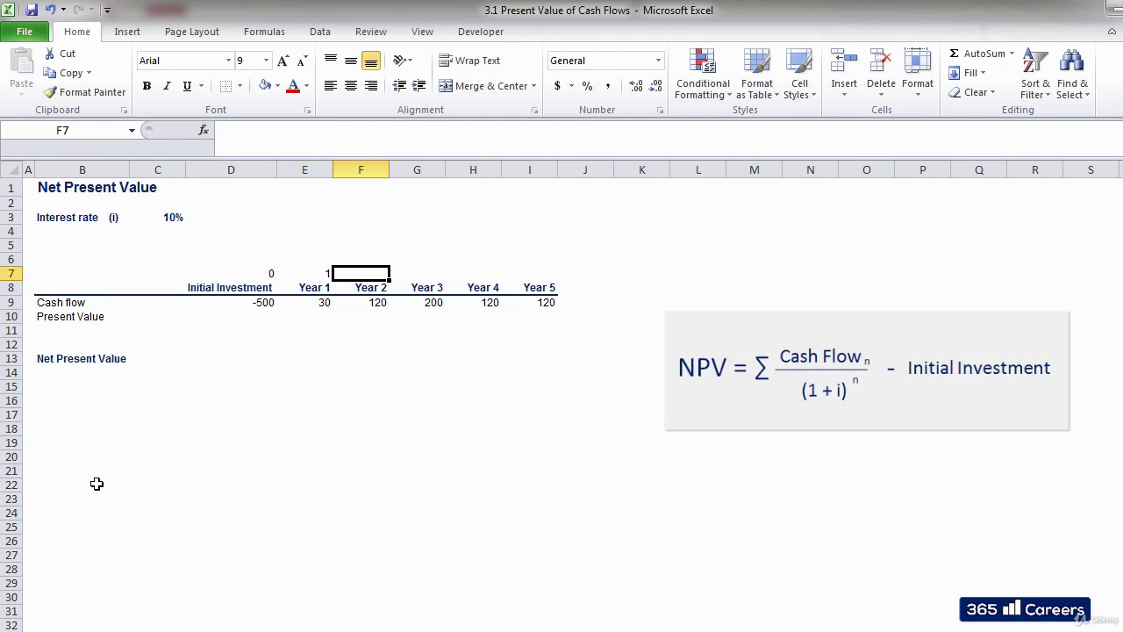
{"action": "type", "text": "2"}
{"action": "key", "text": "Tab"}
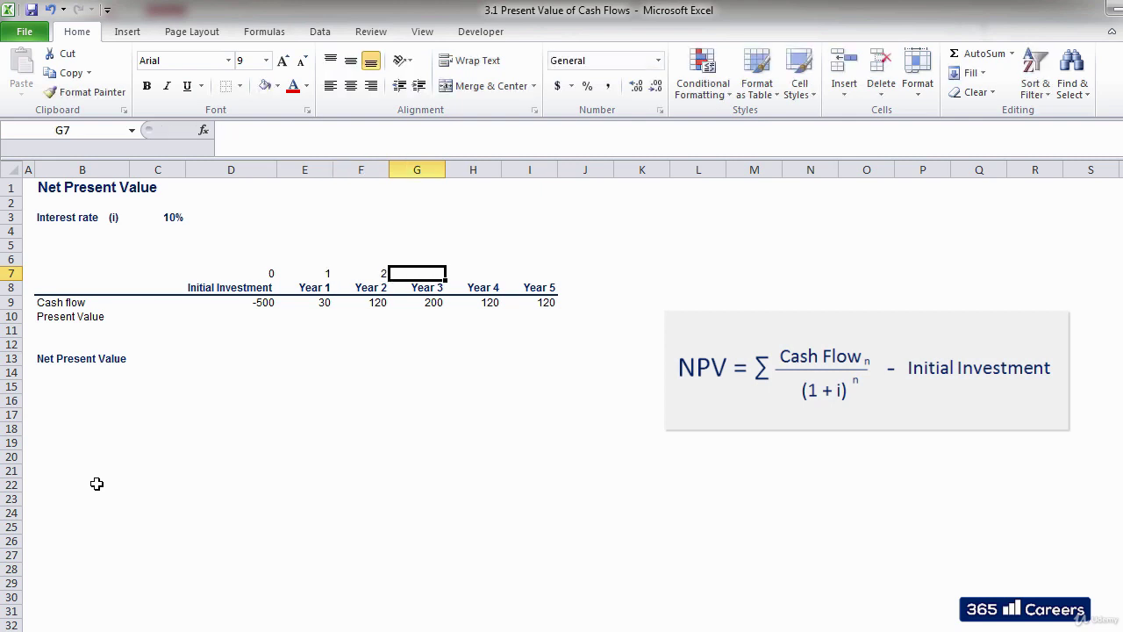
{"action": "type", "text": "3"}
{"action": "key", "text": "Tab"}
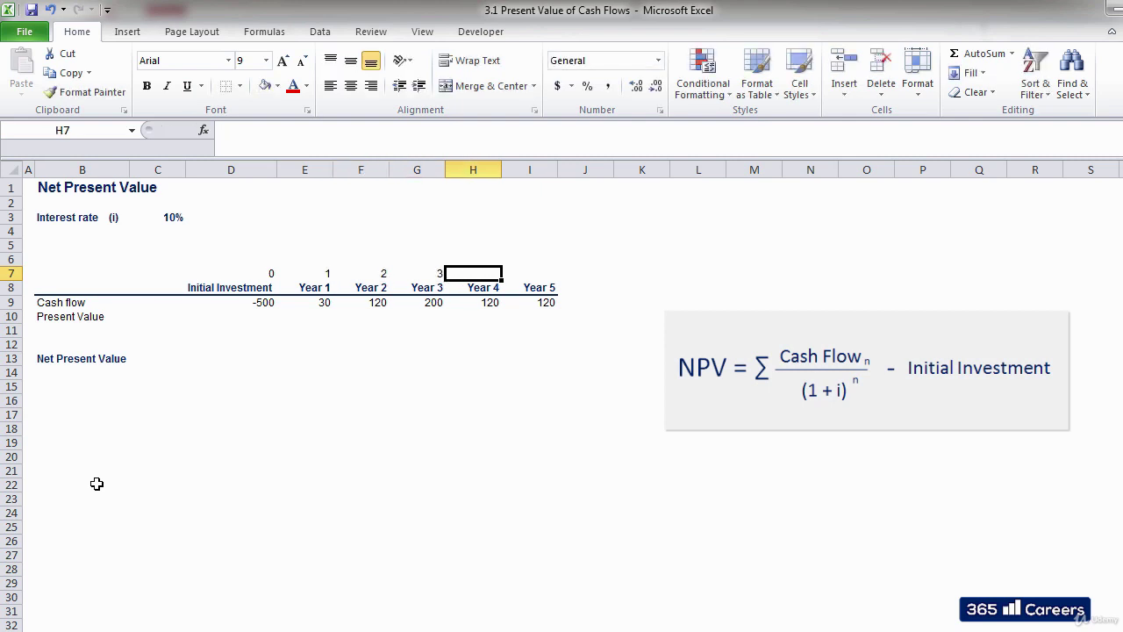
{"action": "type", "text": "4"}
{"action": "key", "text": "Tab"}
{"action": "type", "text": "5"}
{"action": "key", "text": "Tab"}
- Enter -500 as the initial investment's present value in D10
{"action": "key", "text": "Down"}
{"action": "key", "text": "Down"}
{"action": "key", "text": "Down"}
{"action": "key", "text": "Down"}
{"action": "key", "text": "Left"}
{"action": "key", "text": "Left"}
{"action": "key", "text": "Left"}
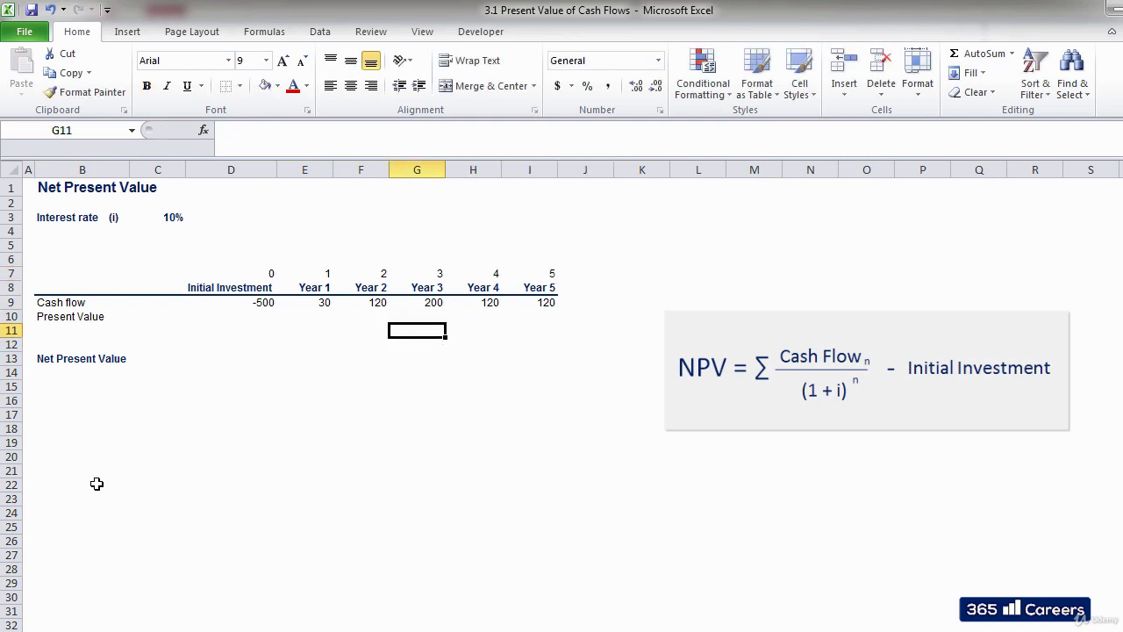
{"action": "key", "text": "Left"}
{"action": "key", "text": "Left"}
{"action": "key", "text": "Left"}
{"action": "key", "text": "Left"}
{"action": "key", "text": "Up"}
{"action": "key", "text": "Right"}
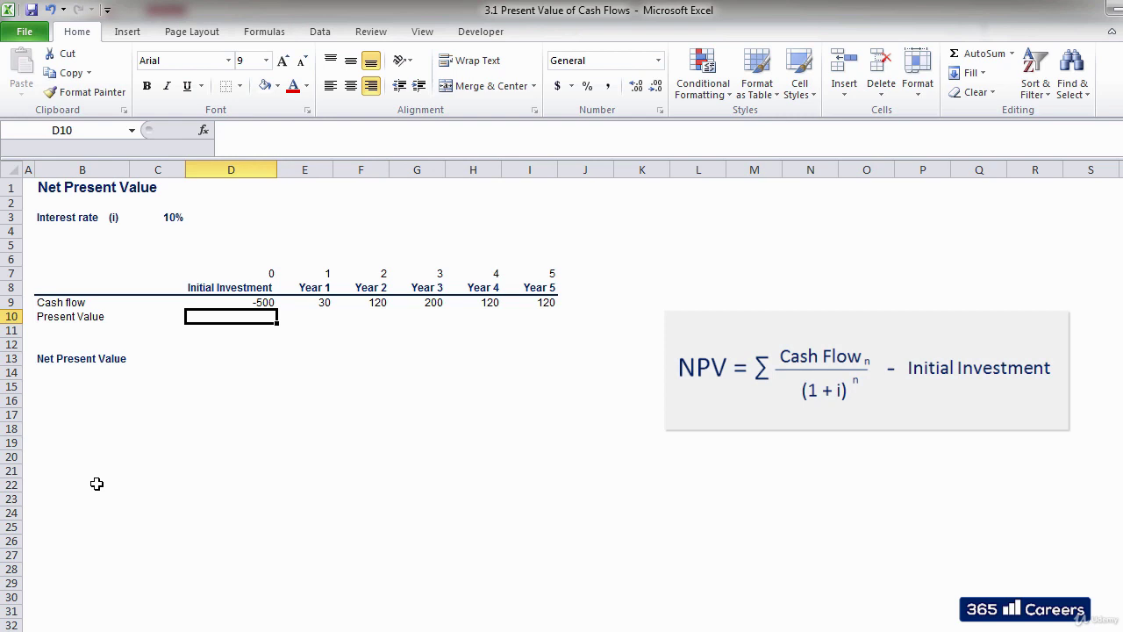
{"action": "type", "text": "-500"}
{"action": "key", "text": "Tab"}
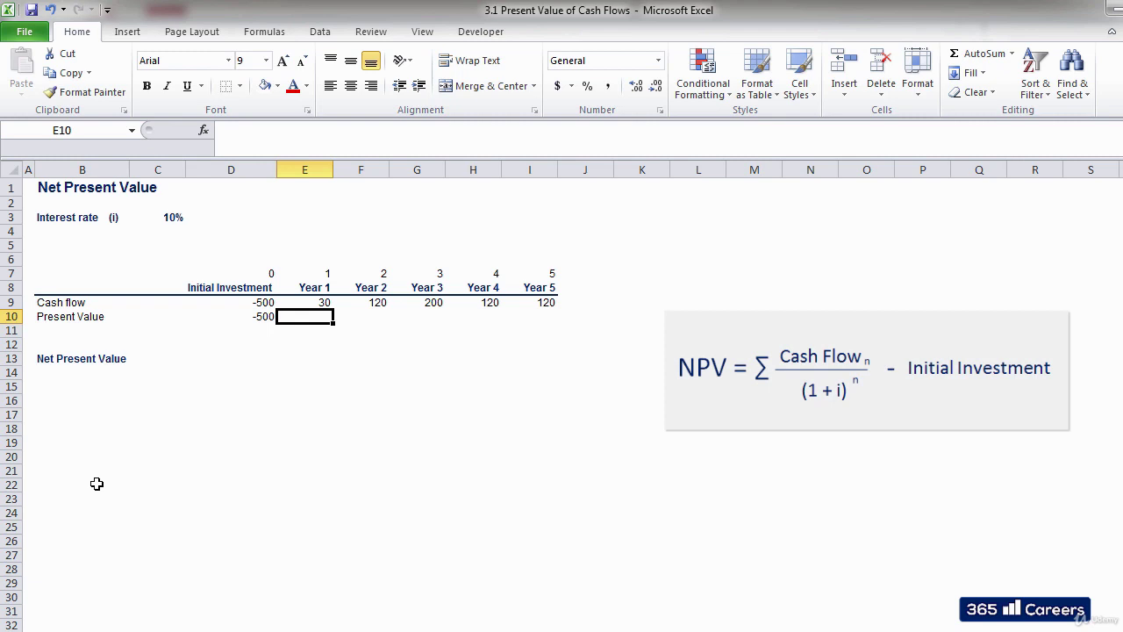
- Calculate the Year 1 present value in E10 with =E9/(1+$C$3)^E7, keeping the interest rate reference absolute
{"action": "type", "text": "="}
{"action": "key", "text": "Up"}
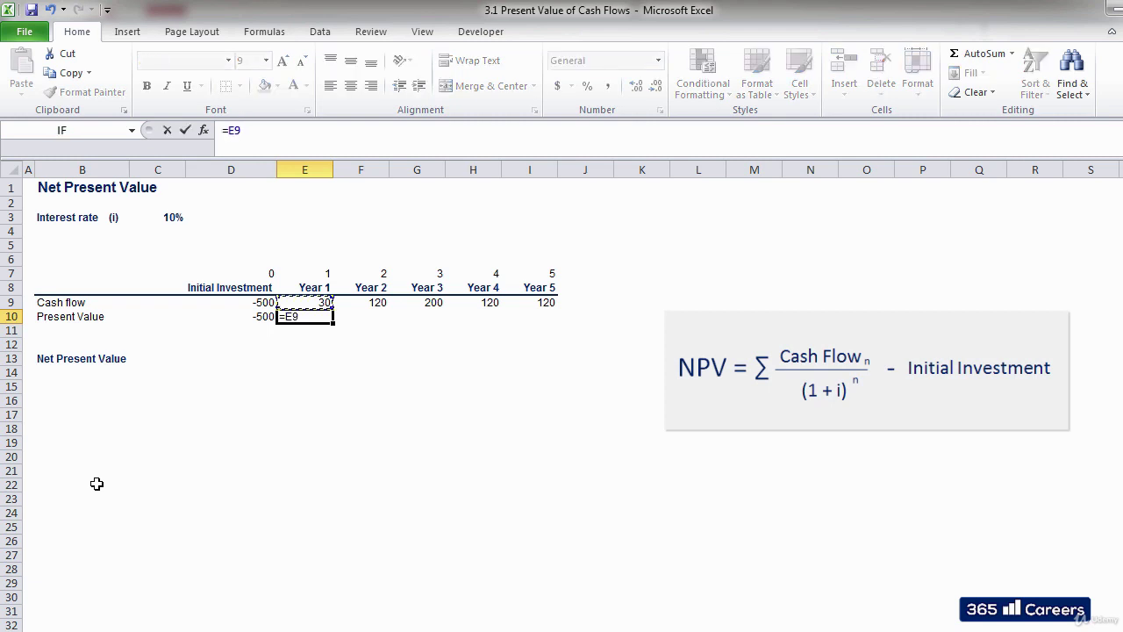
{"action": "type", "text": "/(1+"}
{"action": "left_click", "coordinate": [179, 216]}
{"action": "type", "text": ")^"}
{"action": "left_click", "coordinate": [305, 275]}
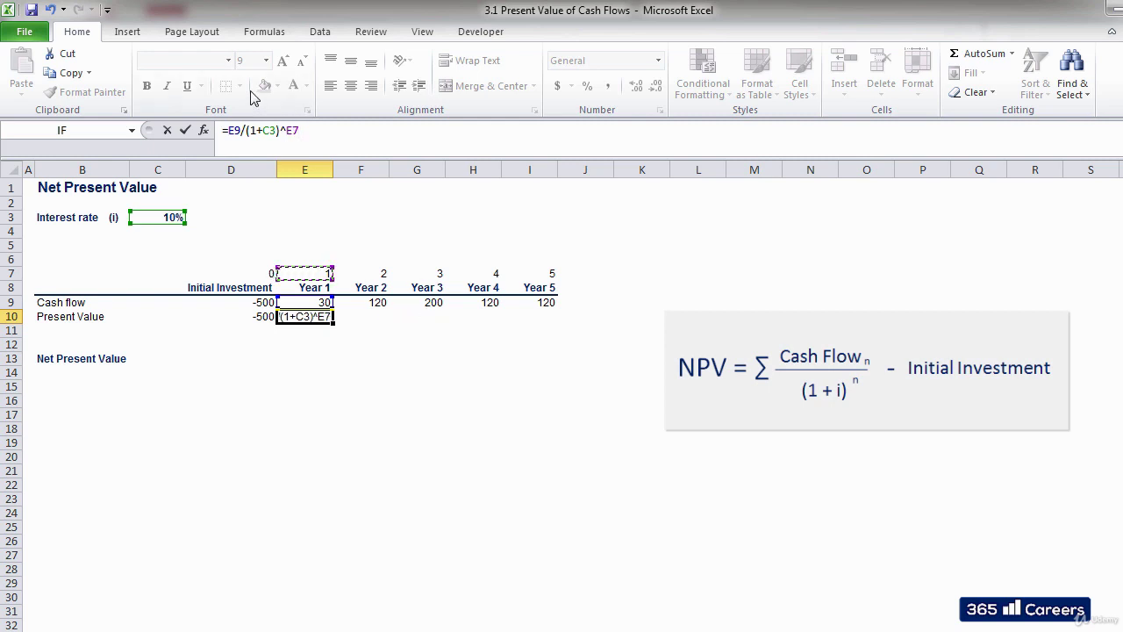
{"action": "left_click", "coordinate": [269, 130]}
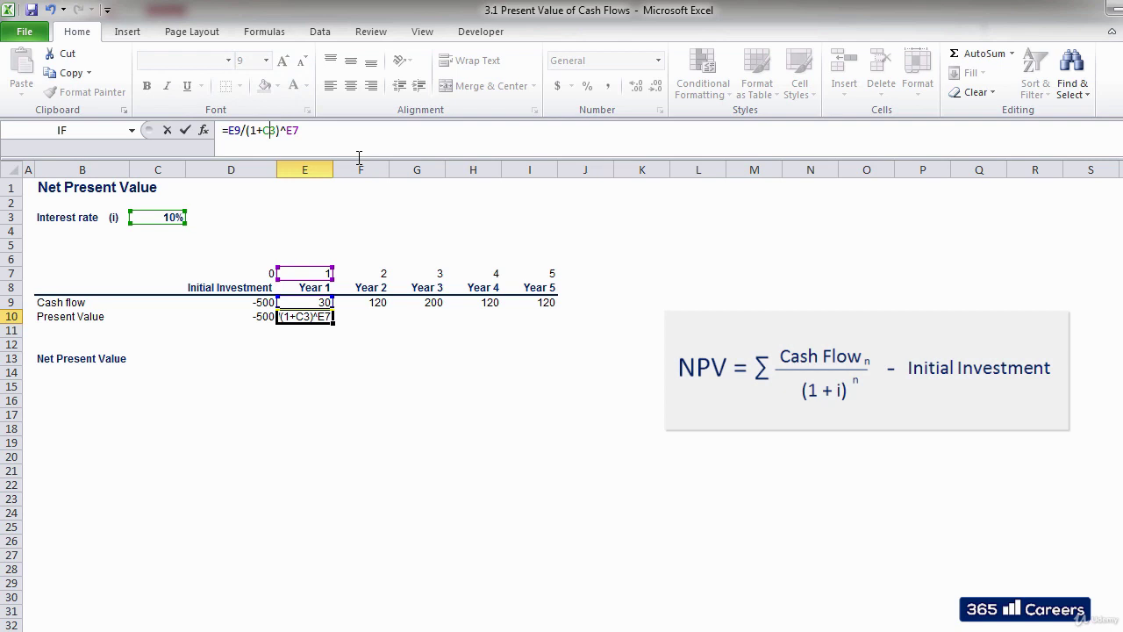
{"action": "key", "text": "F4"}
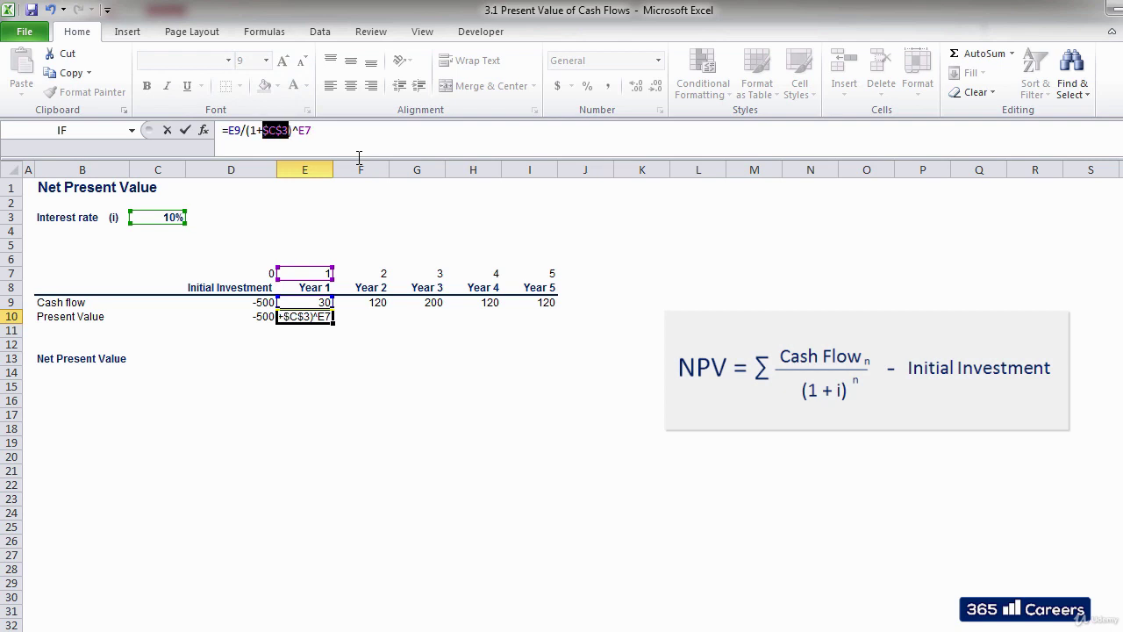
{"action": "key", "text": "Return"}
- Copy the Year 1 present value formula to Year 2 in F10 and check its cell references
{"action": "key", "text": "Up"}
{"action": "key", "text": "Right"}
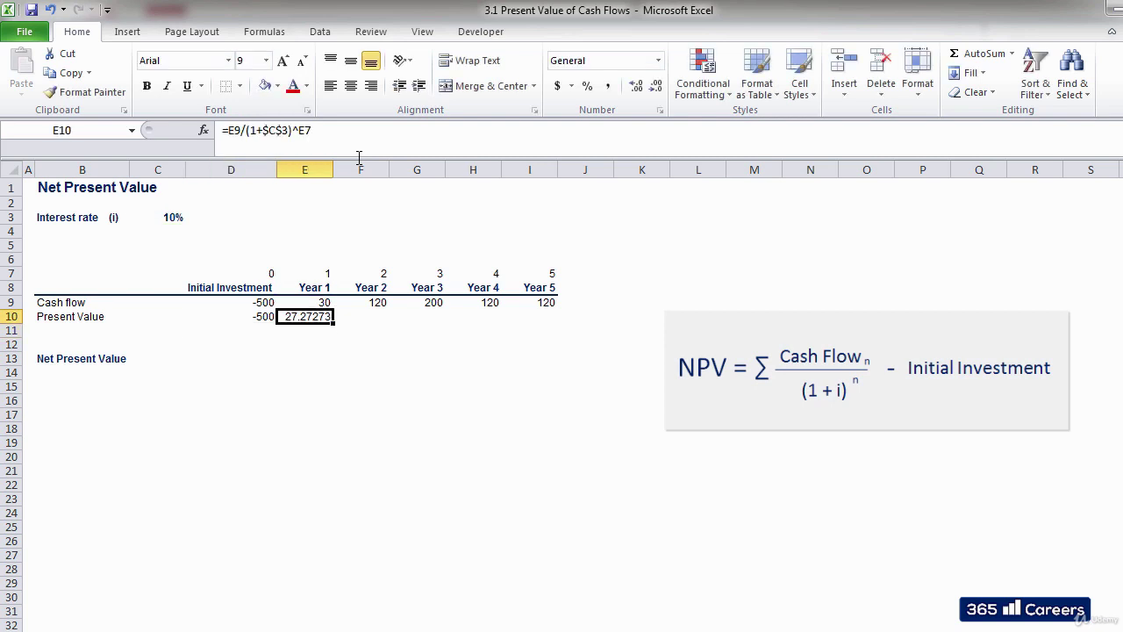
{"action": "key", "text": "ctrl+c"}
{"action": "key", "text": "Right"}
{"action": "key", "text": "ctrl+v"}
{"action": "key", "text": "F2"}
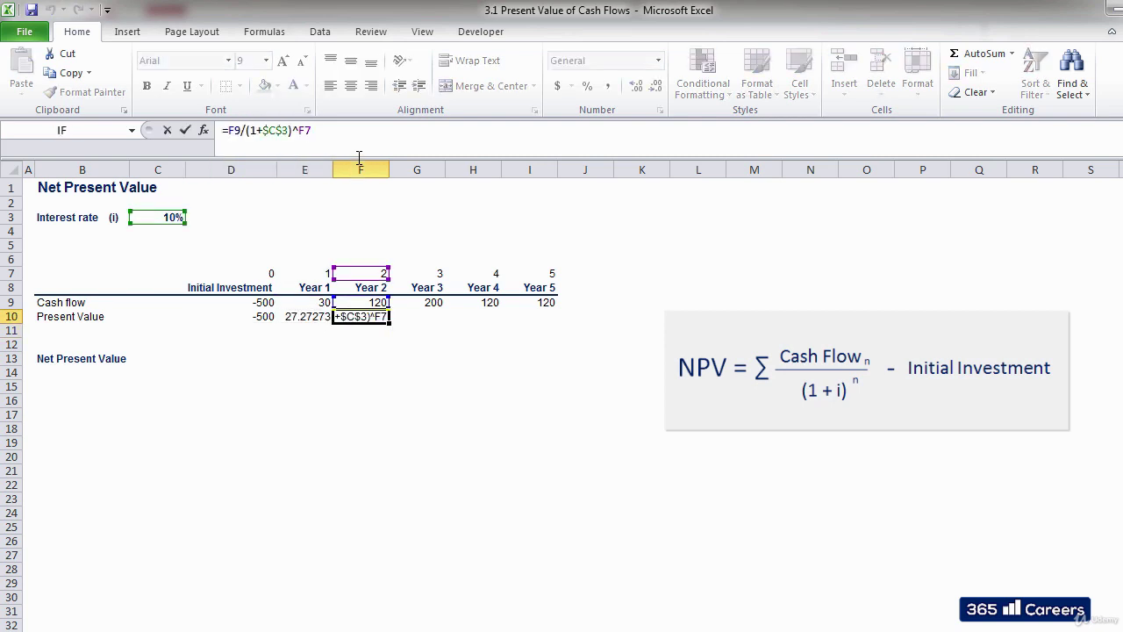
{"action": "key", "text": "Escape"}
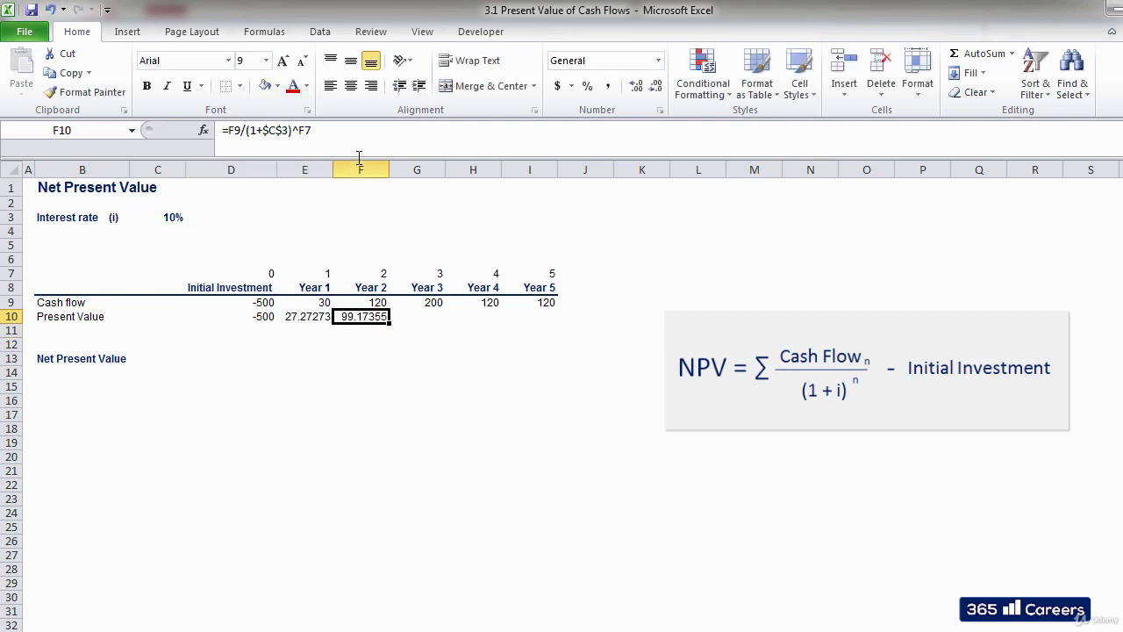
{"action": "left_click_drag", "start_coordinate": [262, 130], "coordinate": [291, 130]}
{"action": "key", "text": "Escape"}
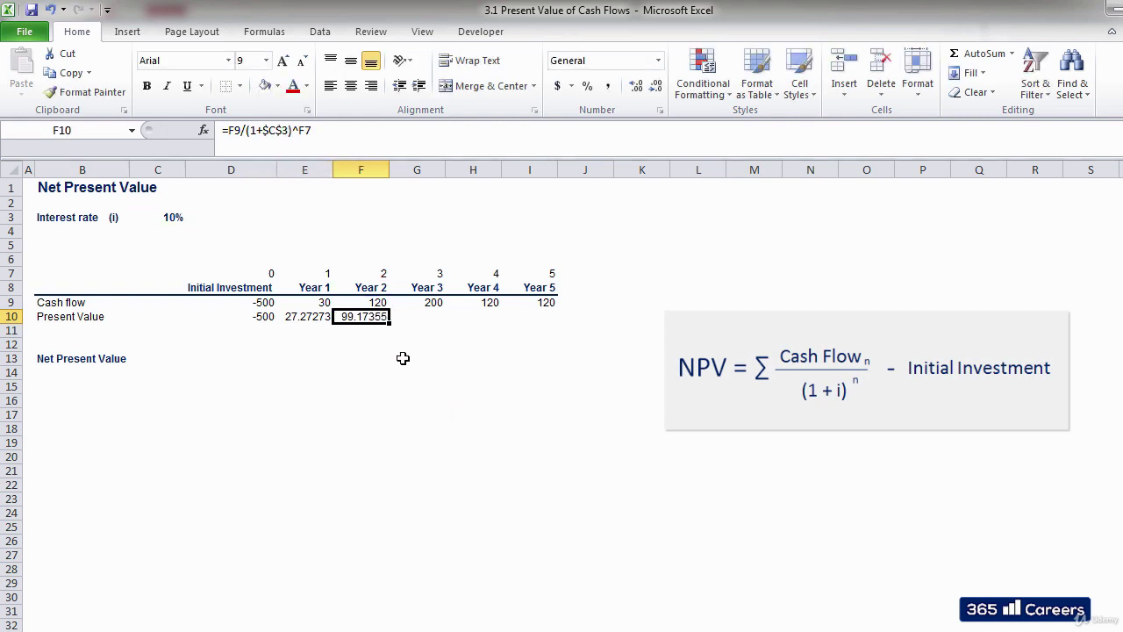
- Copy the Year 2 present value formula to Years 3 to 5 in G10:I10
{"action": "key", "text": "ctrl+c"}
{"action": "key", "text": "Right"}
{"action": "key", "text": "shift+Right"}
{"action": "key", "text": "shift+Right"}
{"action": "key", "text": "ctrl+v"}
- Format the Year 1 to Year 5 present values in E10:I10 with no decimal places
{"action": "key", "text": "Left"}
{"action": "key", "text": "Left"}
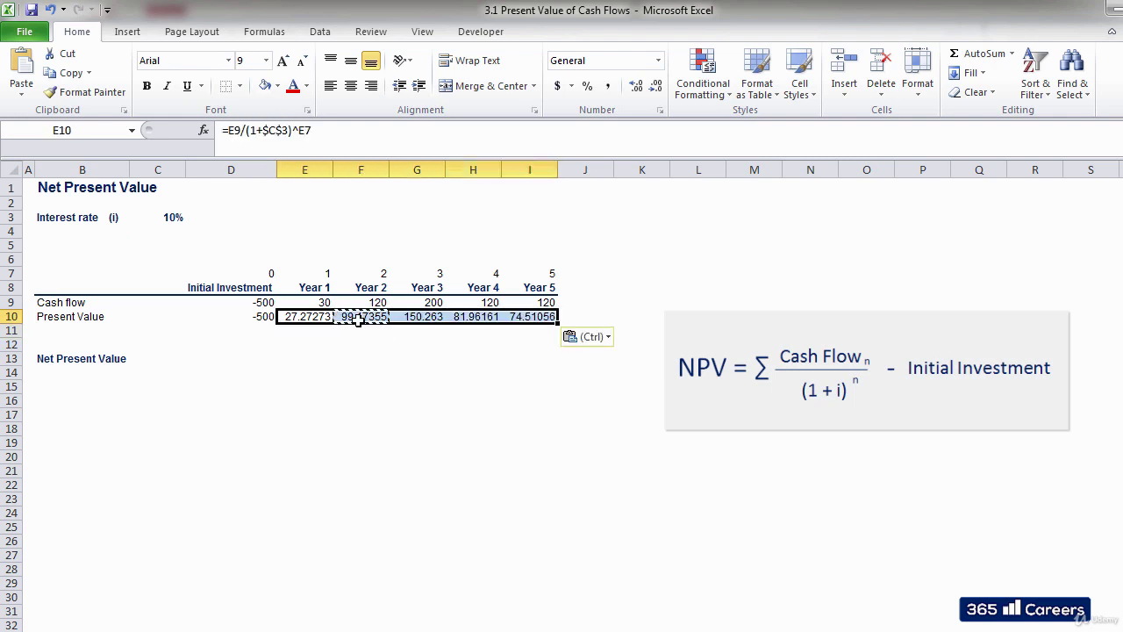
{"action": "left_click", "coordinate": [655, 86]}
{"action": "left_click", "coordinate": [655, 86]}
{"action": "left_click", "coordinate": [656, 86]}
{"action": "left_click", "coordinate": [656, 86]}
{"action": "left_click", "coordinate": [655, 86]}
- Calculate the net present value in C13 with =SUM(D10:I10)
{"action": "left_click", "coordinate": [179, 361]}
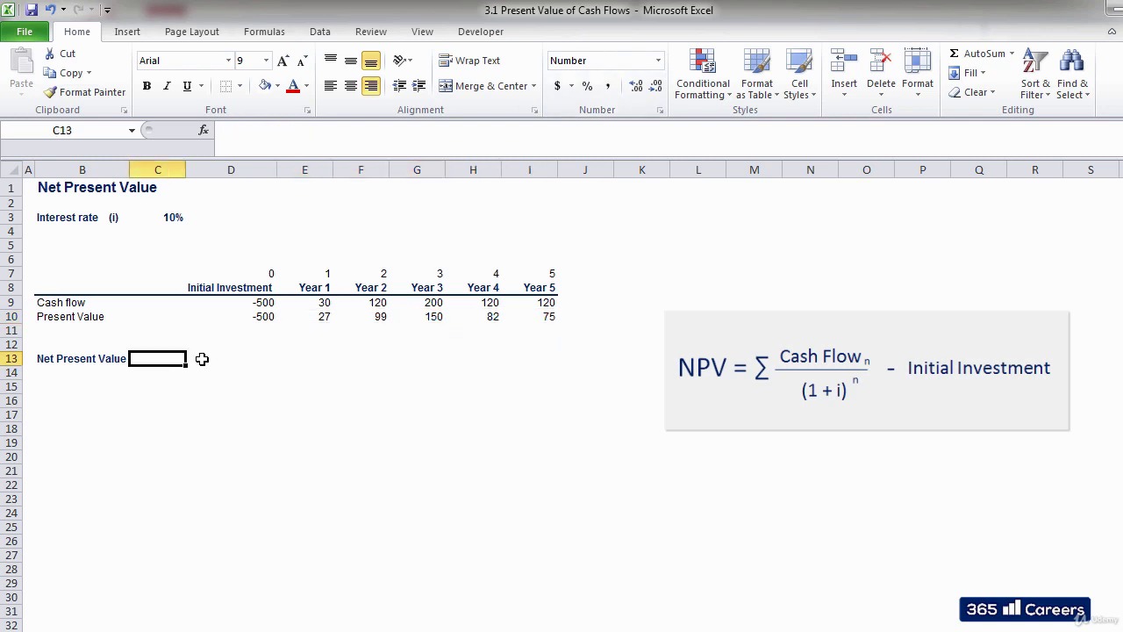
{"action": "type", "text": "=SUM("}
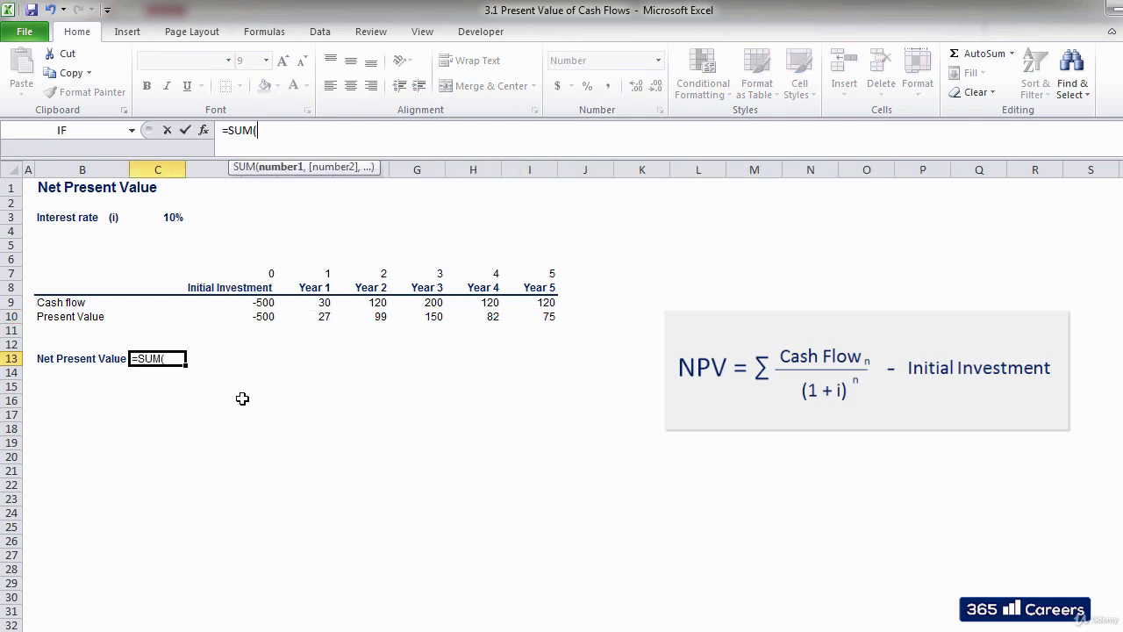
{"action": "left_click_drag", "start_coordinate": [267, 316], "coordinate": [511, 317]}
{"action": "type", "text": ")"}
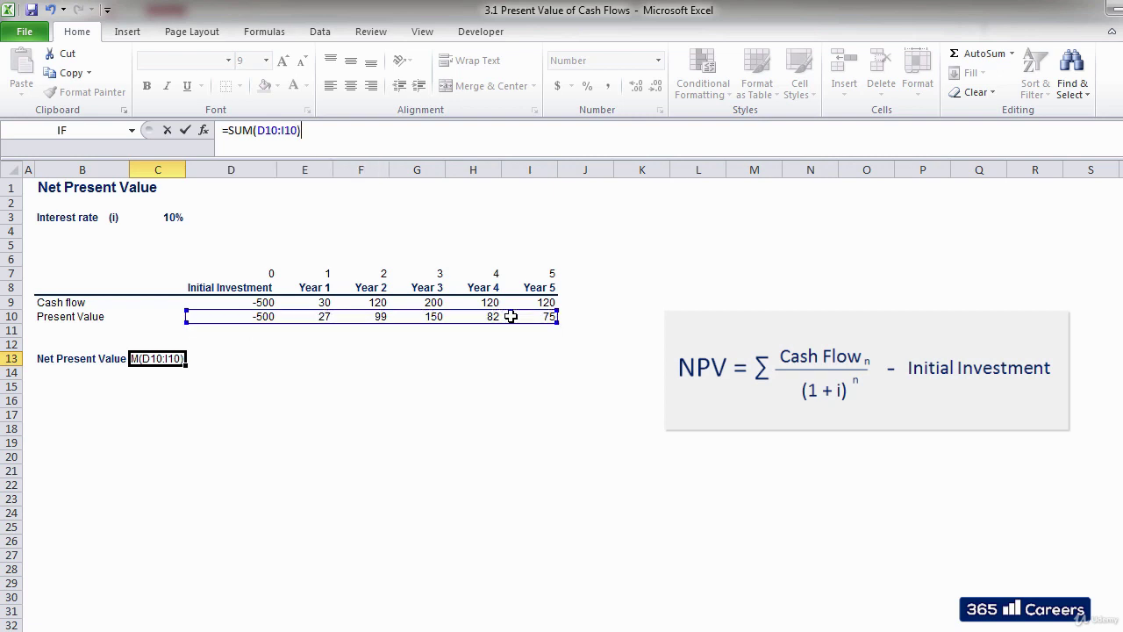
{"action": "key", "text": "Return"}
{"action": "key", "text": "Up"}
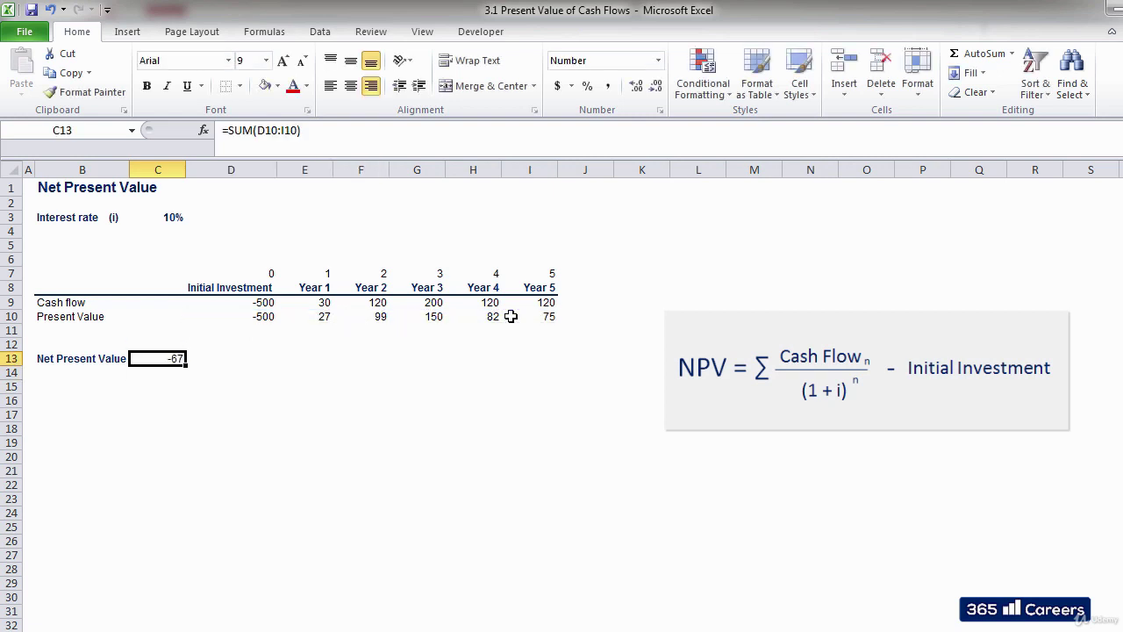
{"action": "left_click", "coordinate": [157, 391]}
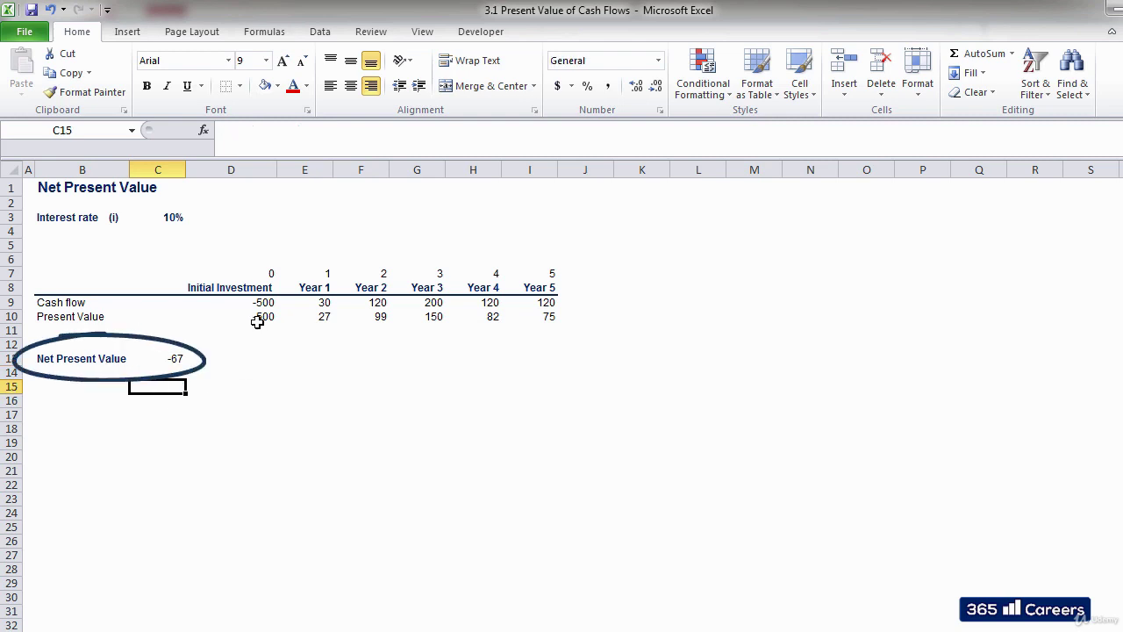
{"action": "left_click_drag", "start_coordinate": [253, 319], "coordinate": [530, 322]}
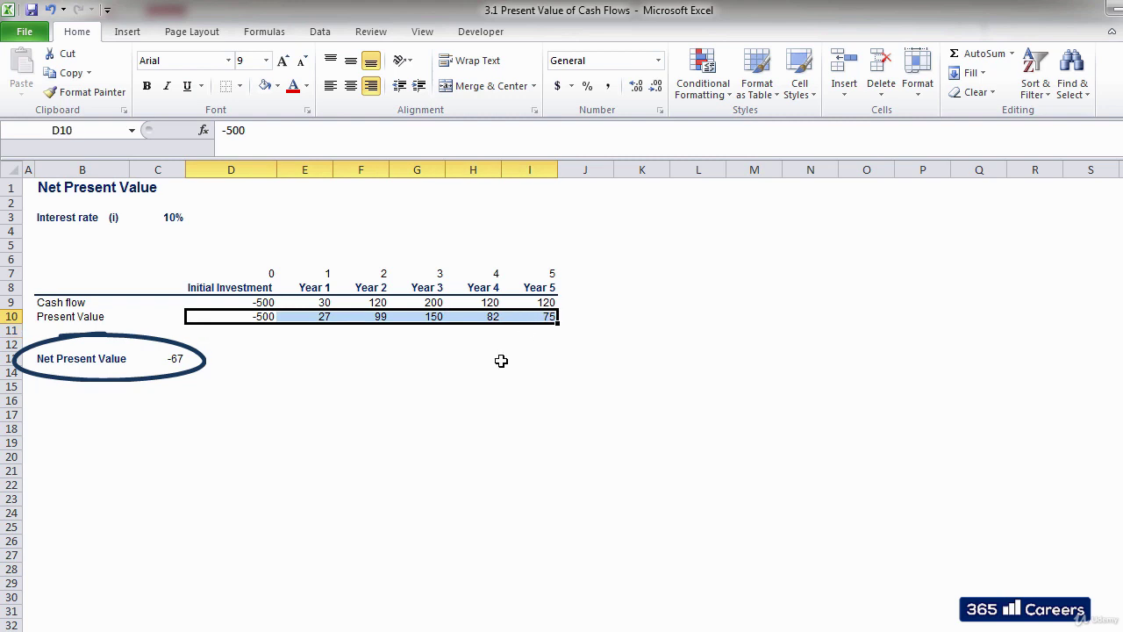
{"action": "left_click", "coordinate": [303, 396]}
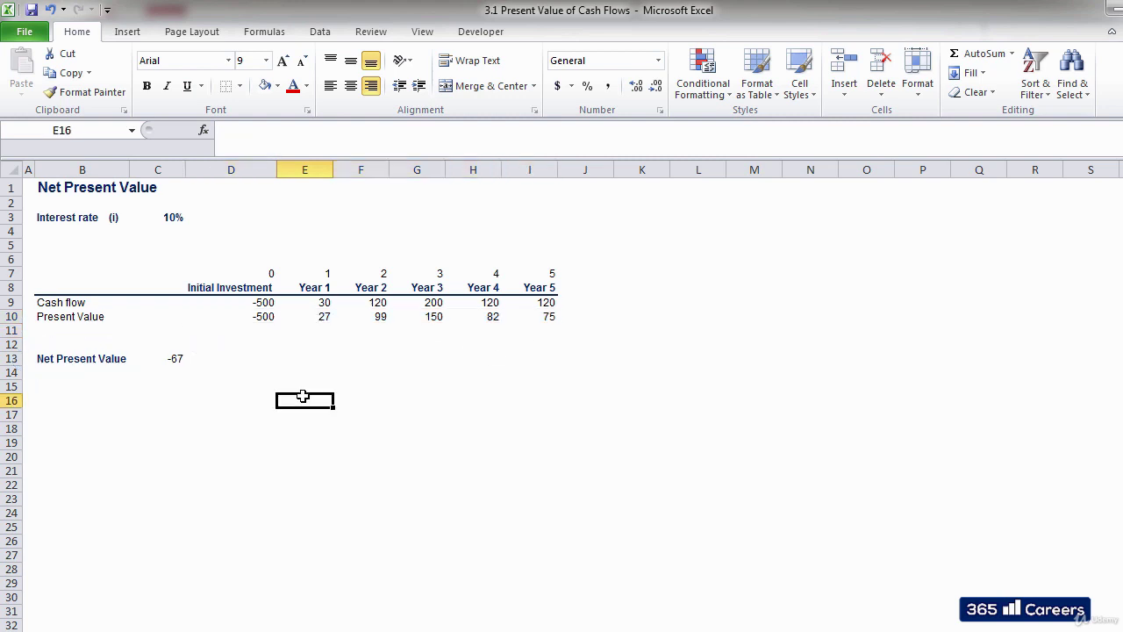